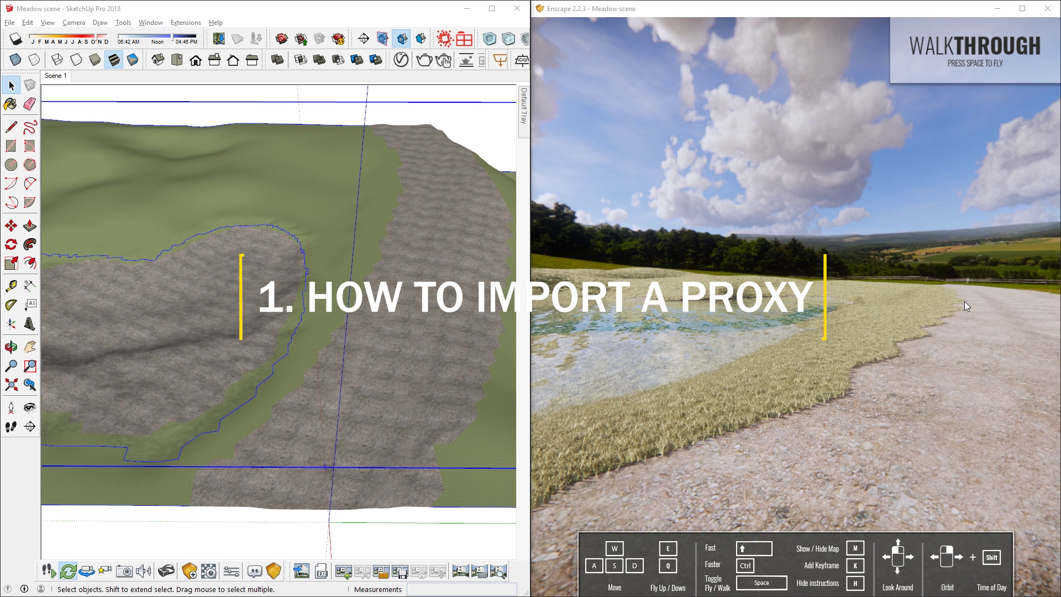
# Step: Load skatter_tree_01_full from the Assets folder as an Enscape proxy after checking its file properties
pyautogui.click(189, 571)
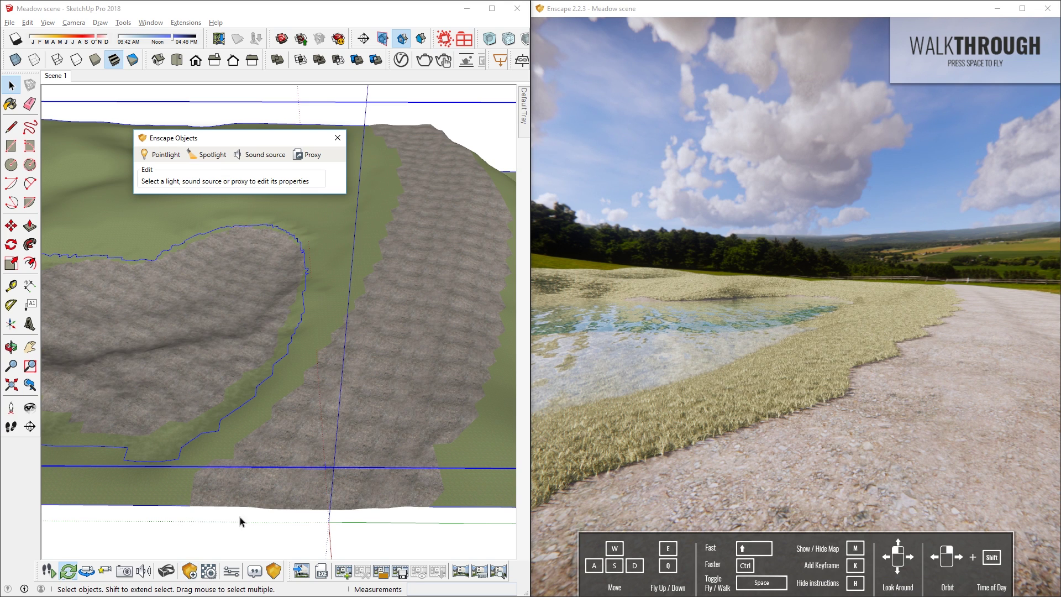
pyautogui.click(299, 158)
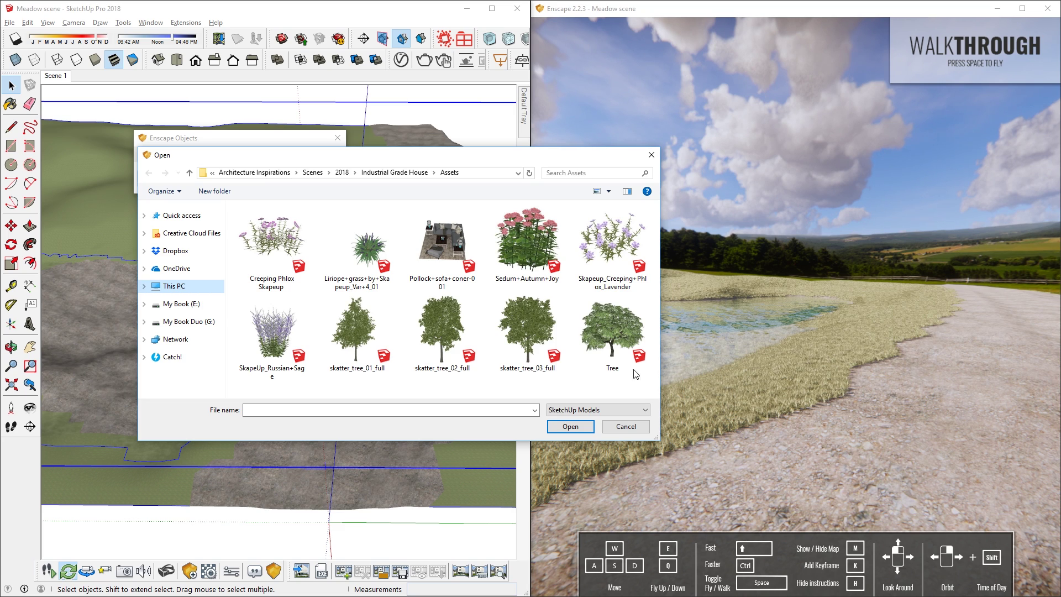
pyautogui.click(352, 334)
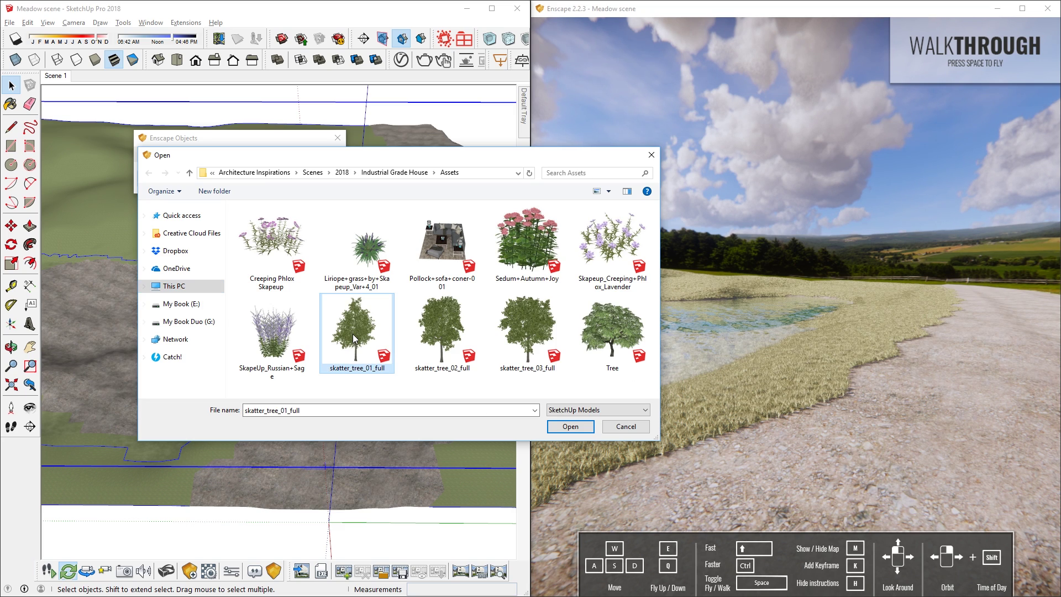
pyautogui.rightClick(353, 334)
pyautogui.click(383, 327)
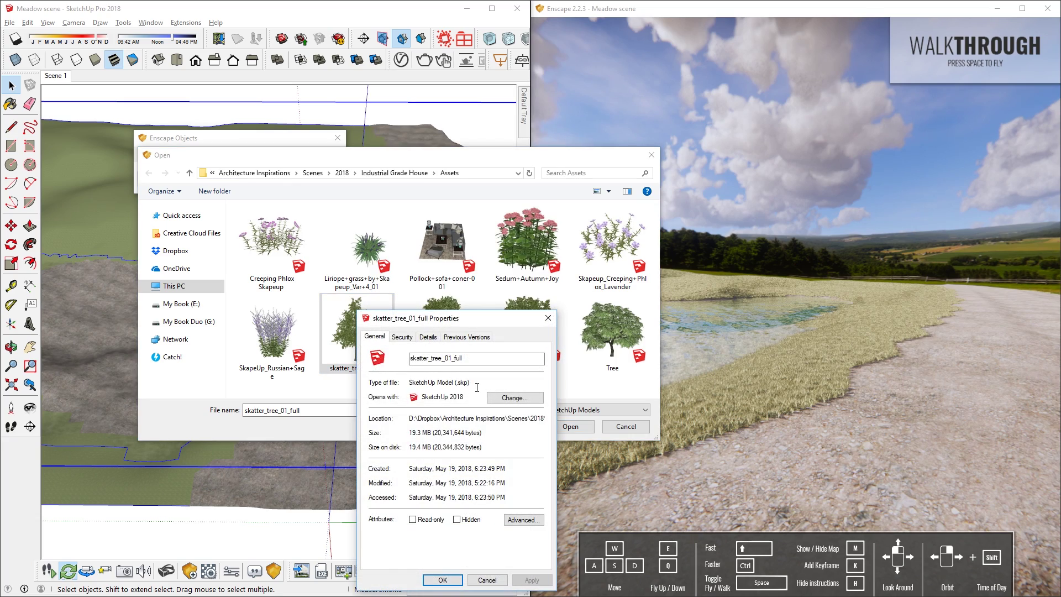
pyautogui.doubleClick(459, 384)
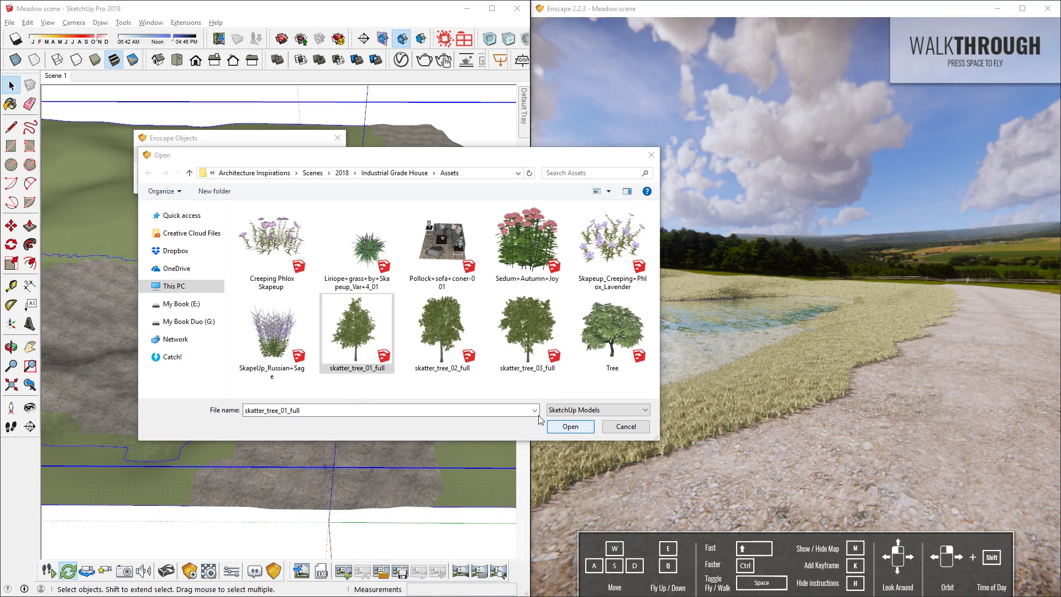
pyautogui.click(570, 426)
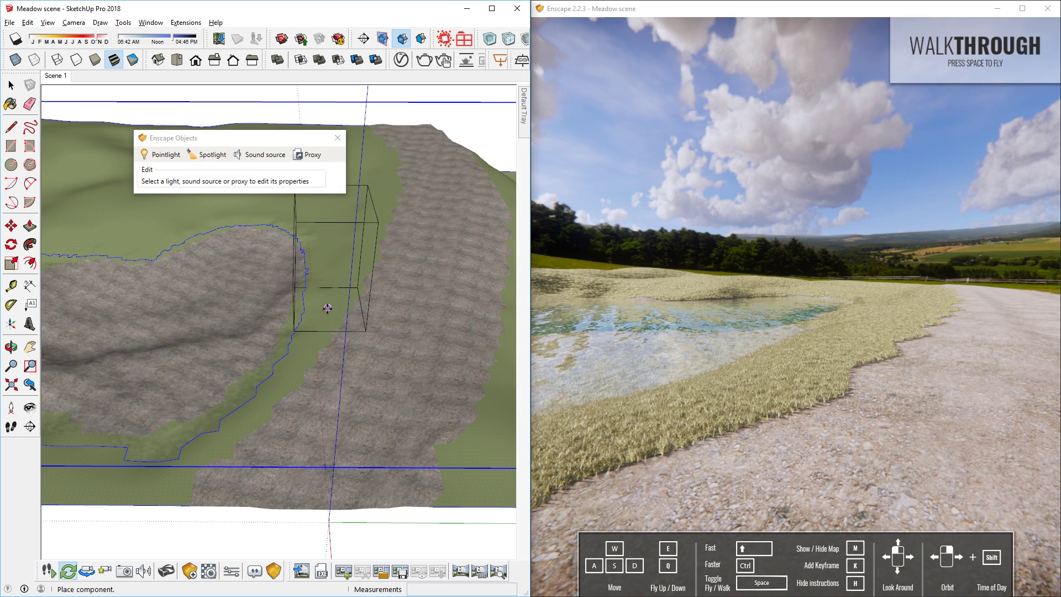
# Step: Place five skatter tree proxies across the meadow terrain, including one in the foreground
pyautogui.click(327, 308)
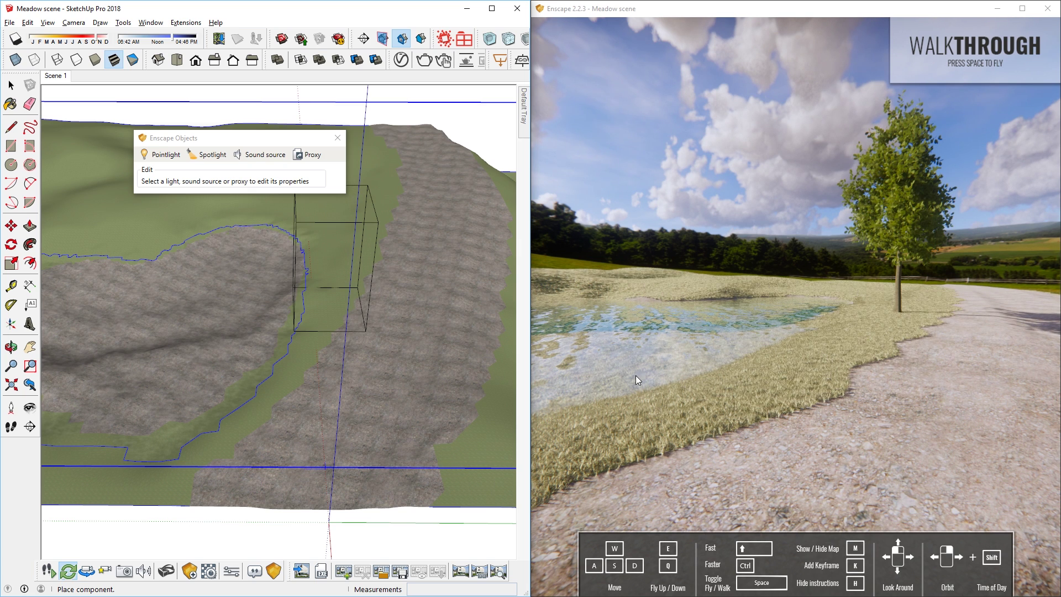
pyautogui.click(270, 393)
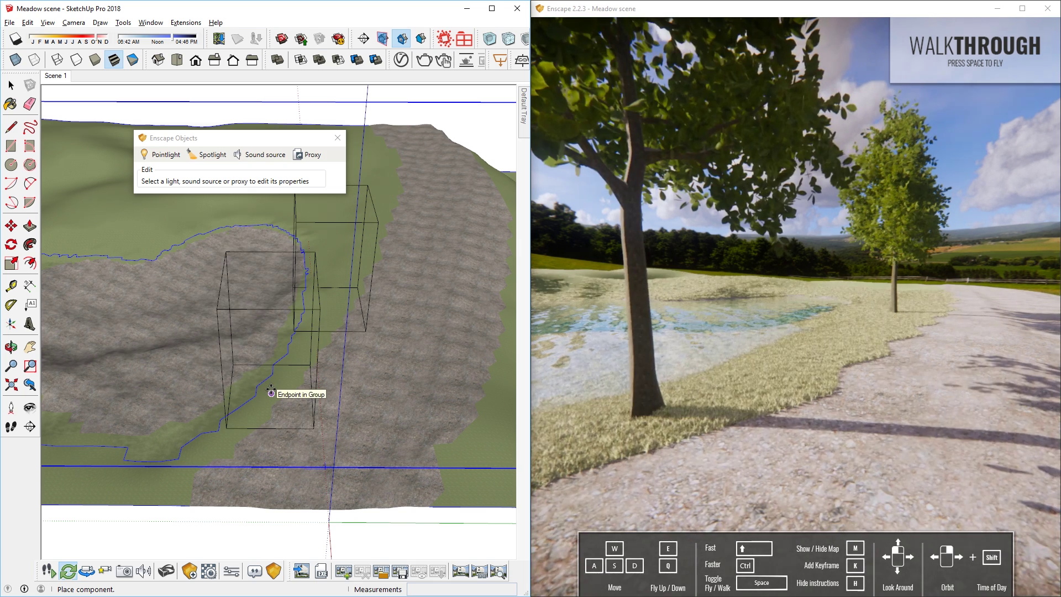
pyautogui.click(380, 160)
pyautogui.click(126, 223)
pyautogui.click(226, 213)
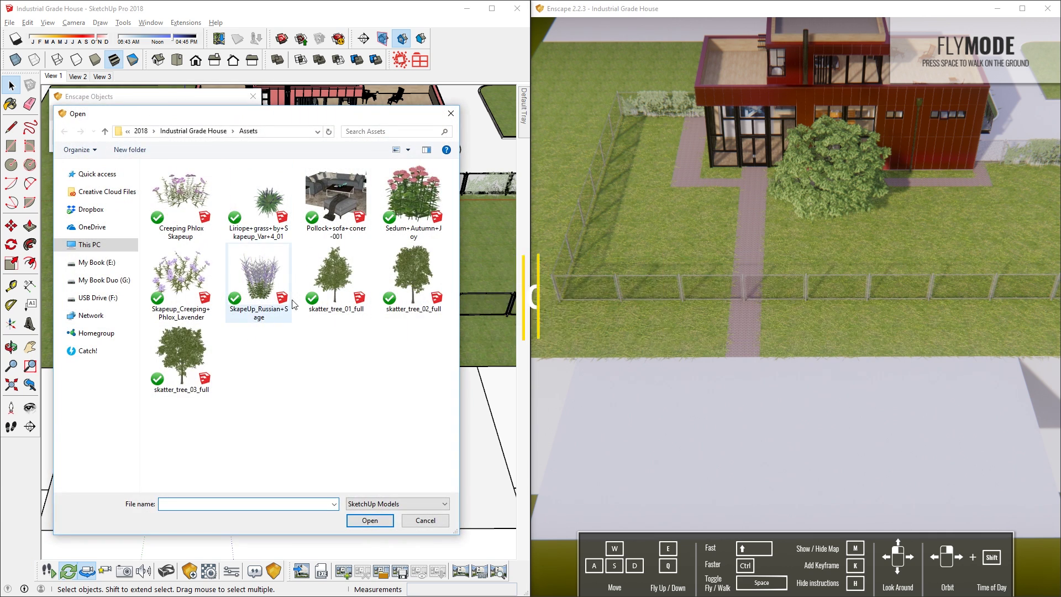
# Step: Load a tree model as a proxy and place two trees along the street
pyautogui.doubleClick(336, 277)
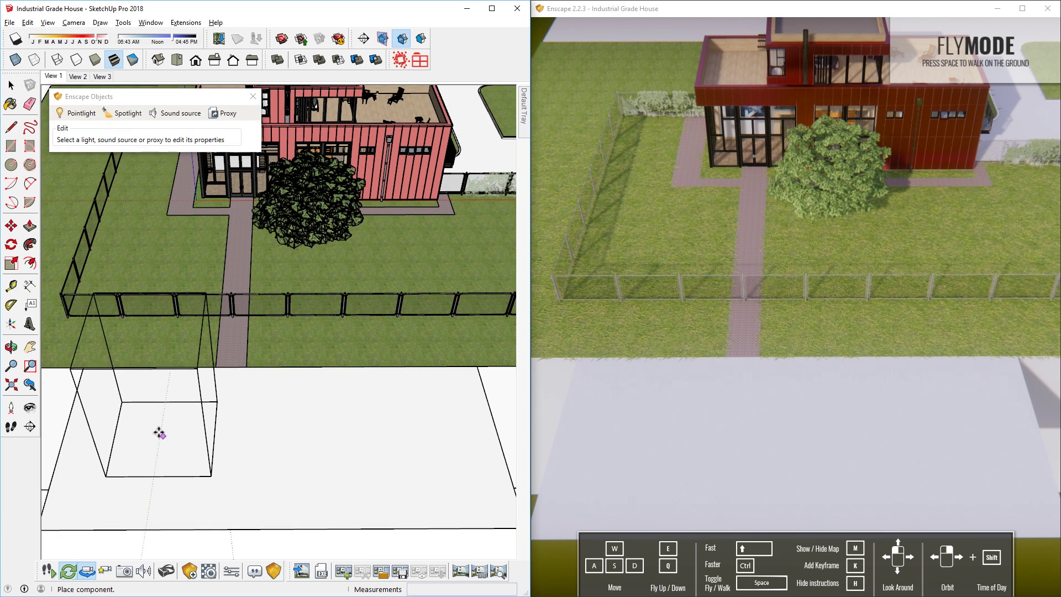
pyautogui.click(220, 113)
pyautogui.doubleClick(335, 278)
pyautogui.click(266, 431)
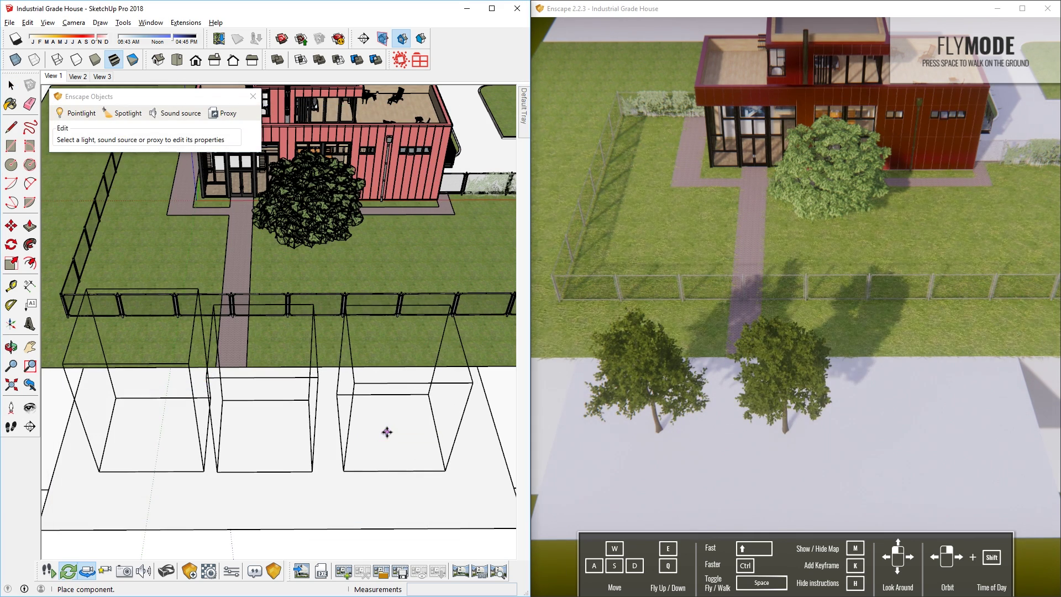
pyautogui.click(386, 433)
pyautogui.scroll(5, 362, 307)
# Step: Place a row of plant proxies near the street: a flowering plant, another plant, Liriope grass, and a small plant
pyautogui.click(221, 113)
pyautogui.doubleClick(259, 278)
pyautogui.click(161, 473)
pyautogui.click(221, 113)
pyautogui.doubleClick(414, 199)
pyautogui.click(237, 465)
pyautogui.click(220, 113)
pyautogui.click(357, 498)
pyautogui.scroll(3, 310, 470)
pyautogui.click(220, 112)
pyautogui.doubleClick(183, 198)
pyautogui.click(302, 501)
pyautogui.scroll(-10, 302, 504)
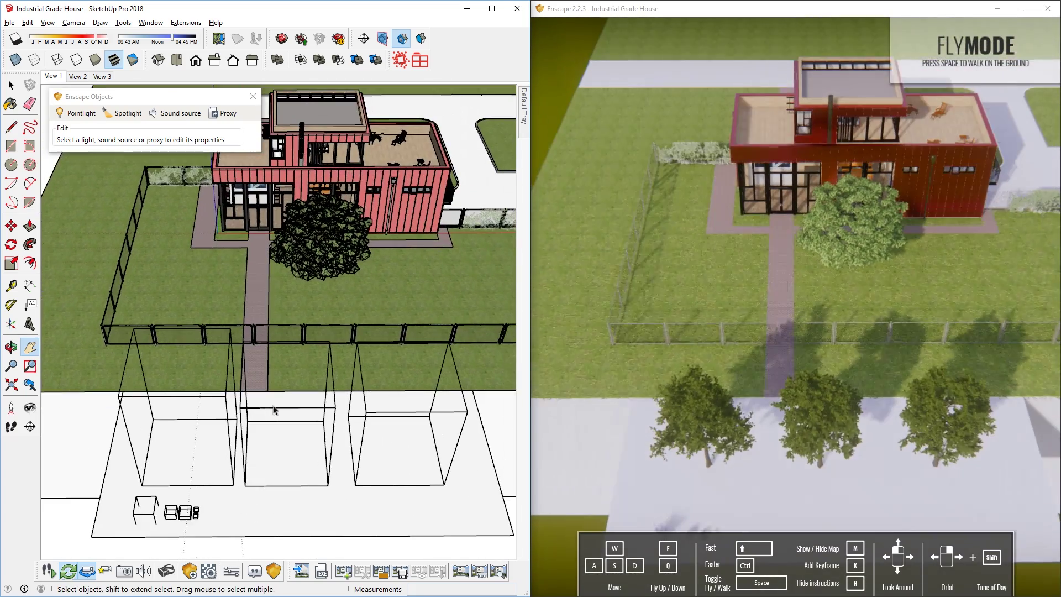
# Step: Copy one tree proxy to the left side of the house's yard
pyautogui.click(232, 420)
pyautogui.press('m')
pyautogui.moveTo(232, 420); pyautogui.dragTo(266, 514, button='middle')
pyautogui.moveTo(266, 530); pyautogui.dragTo(152, 425)
pyautogui.click(152, 424)
pyautogui.press('ctrl')
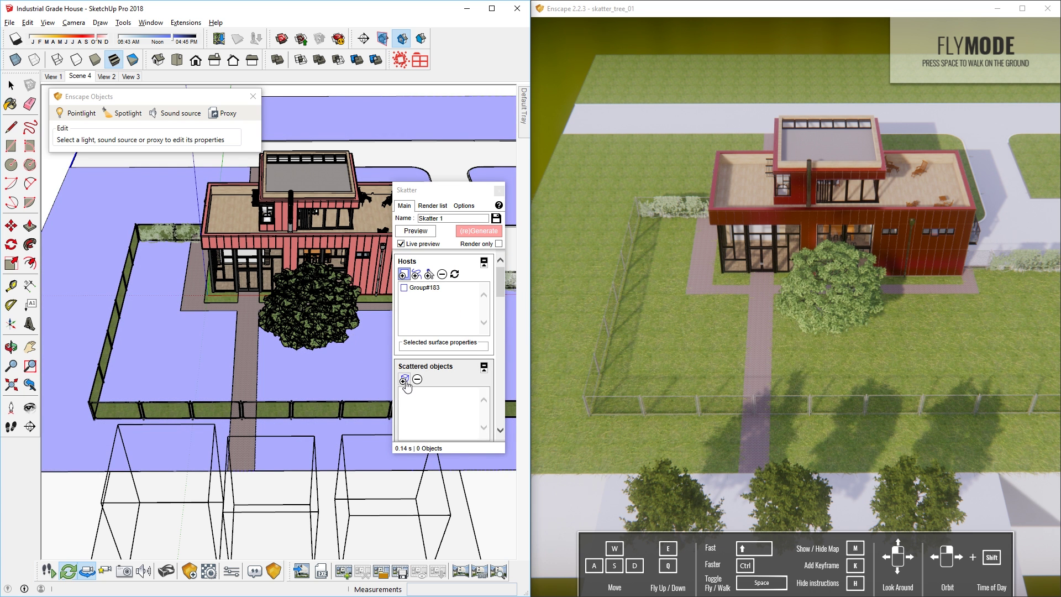
# Step: Add skatter_tree_01, 02 and 03 as Skatter scattered objects and regenerate them
pyautogui.click(220, 516)
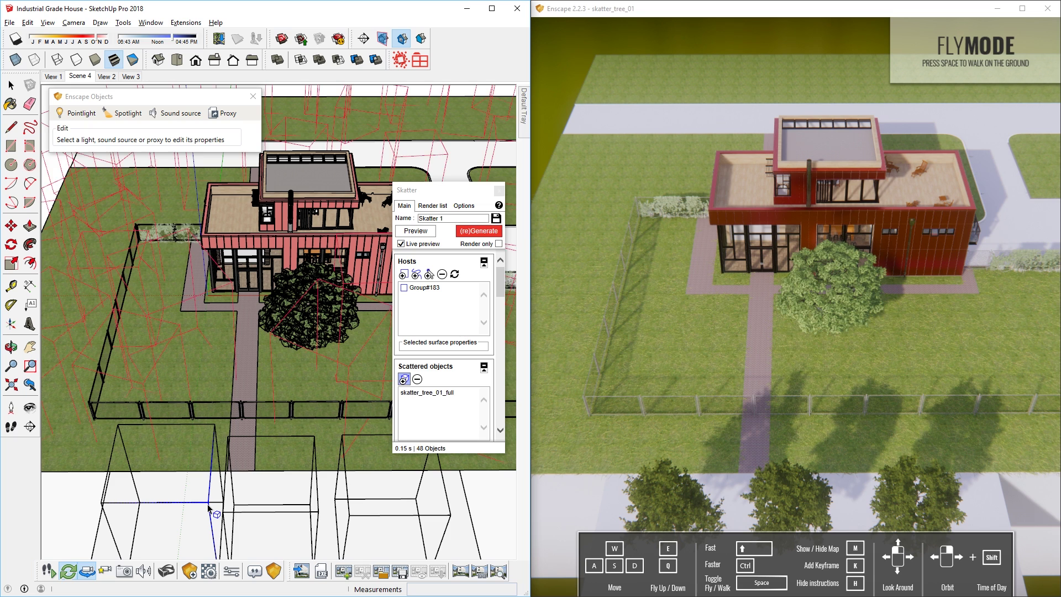
pyautogui.click(257, 511)
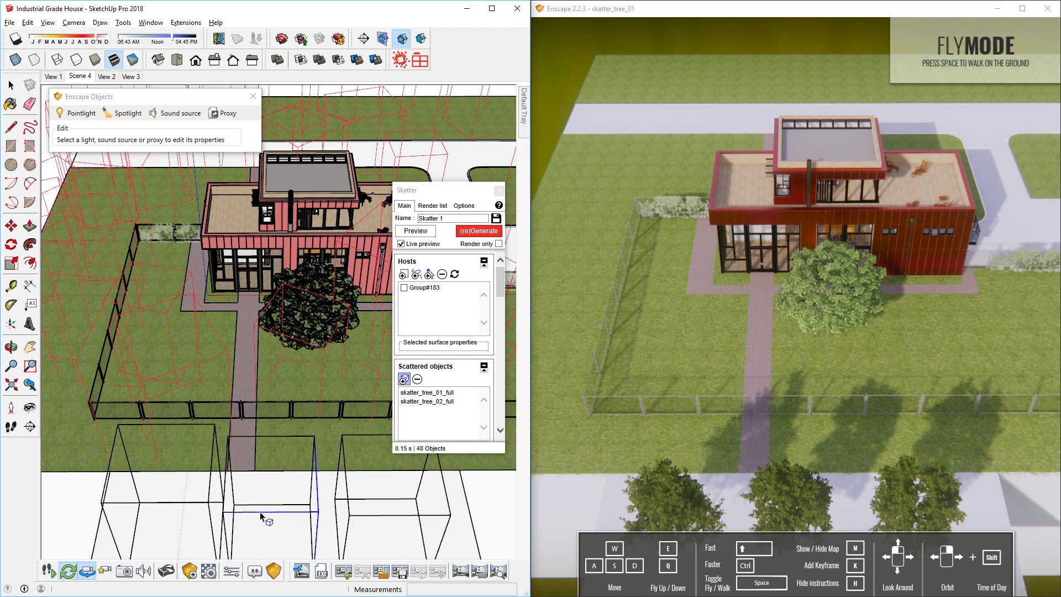
pyautogui.click(350, 517)
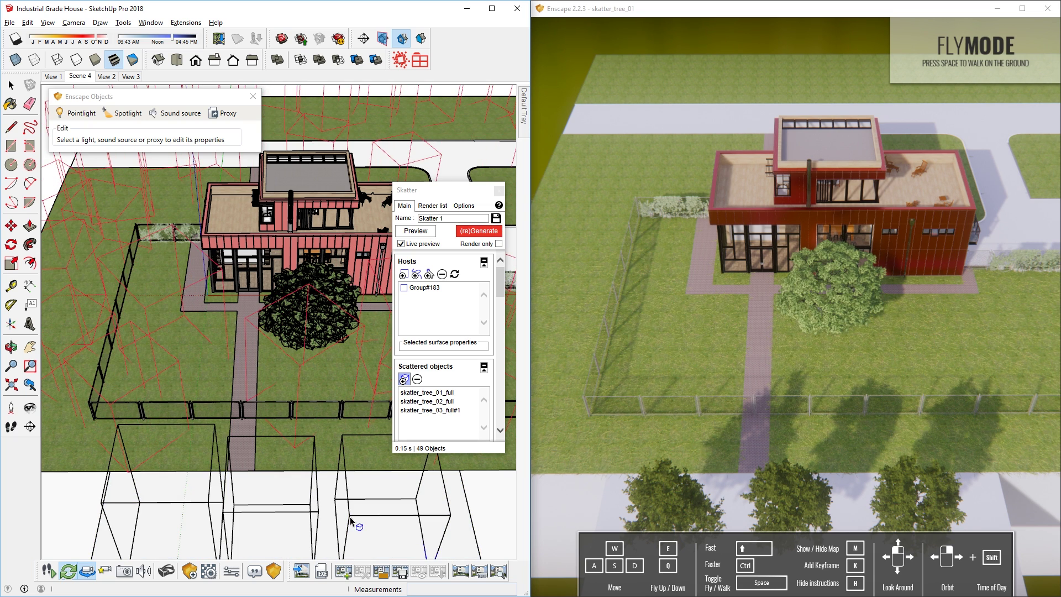
pyautogui.click(484, 232)
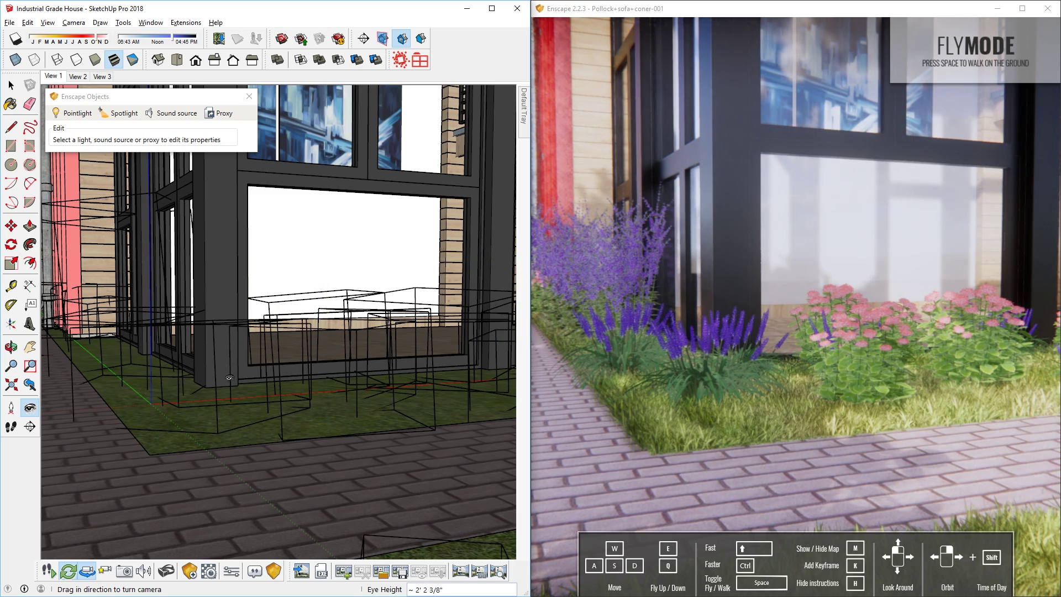
pyautogui.scroll(-3, 229, 379)
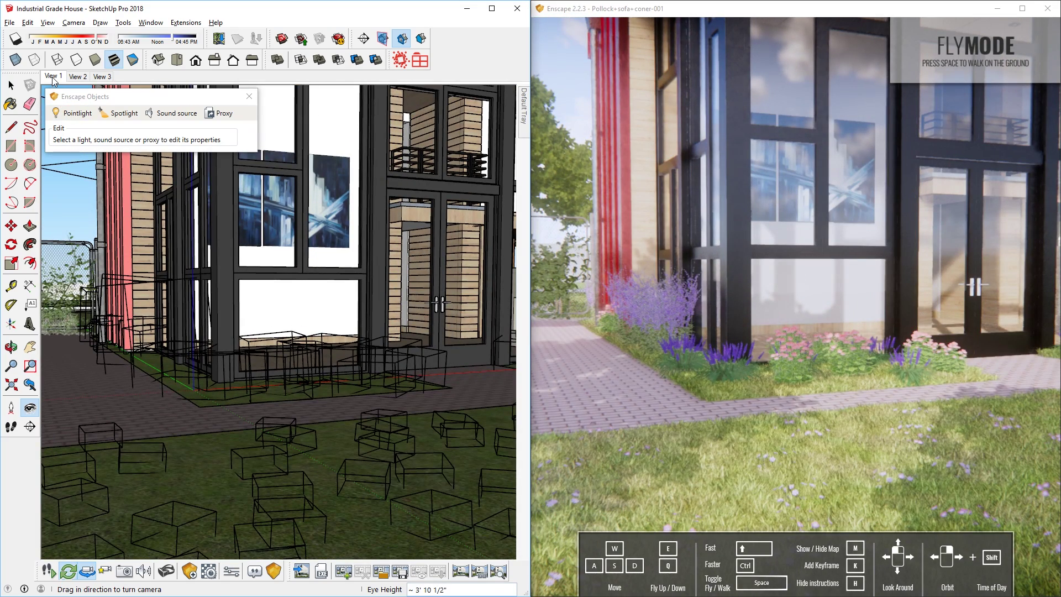
# Step: Open the View 1 scene showing the large tree beside the red house
pyautogui.click(53, 76)
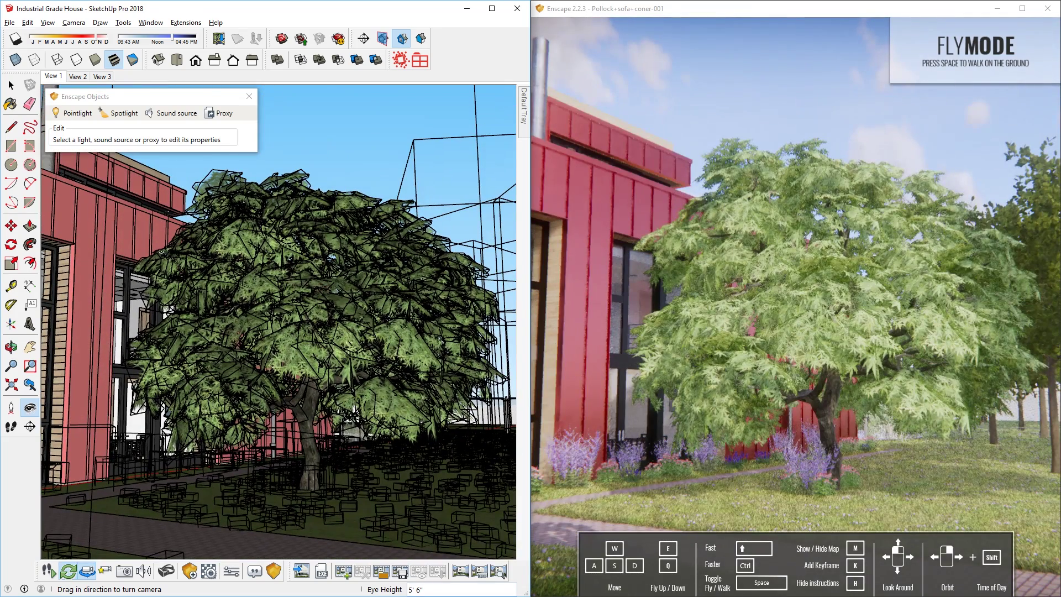
# Step: Make the large tree beside the building into a component
pyautogui.press('space')
pyautogui.click(314, 343)
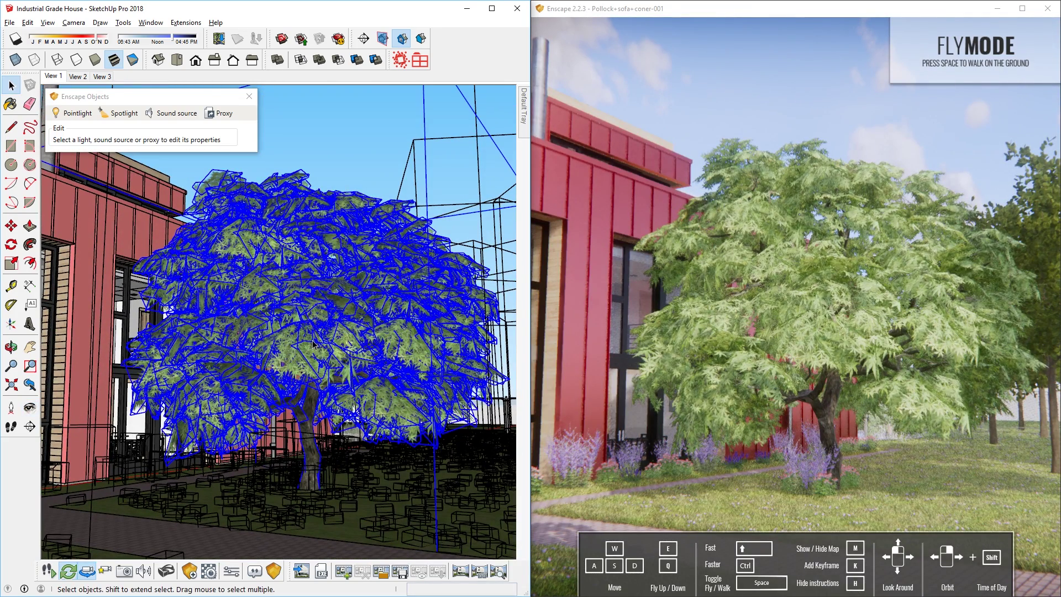
pyautogui.rightClick(314, 342)
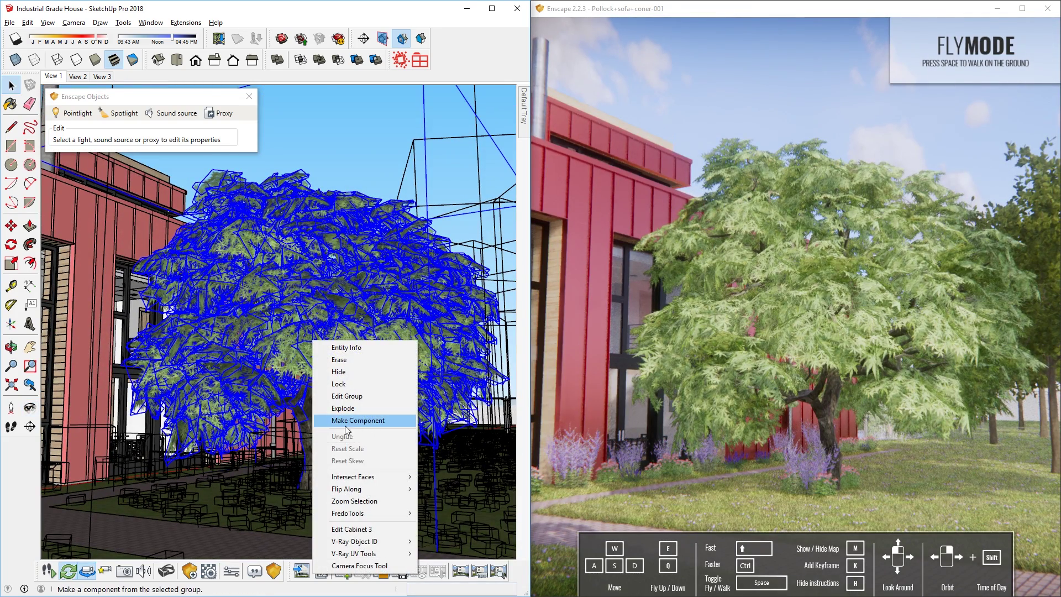
pyautogui.click(363, 422)
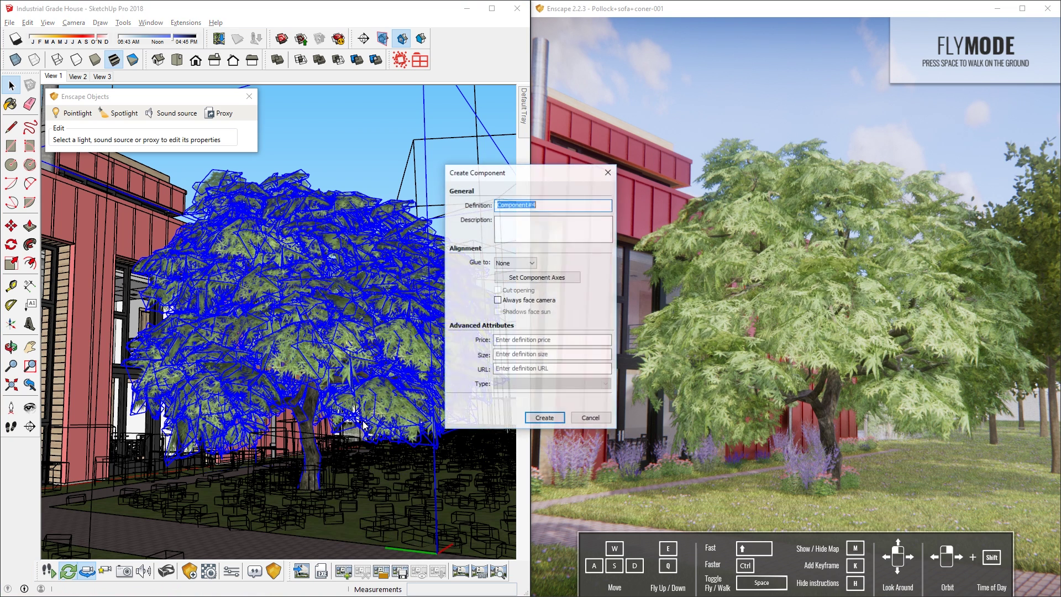
pyautogui.click(543, 418)
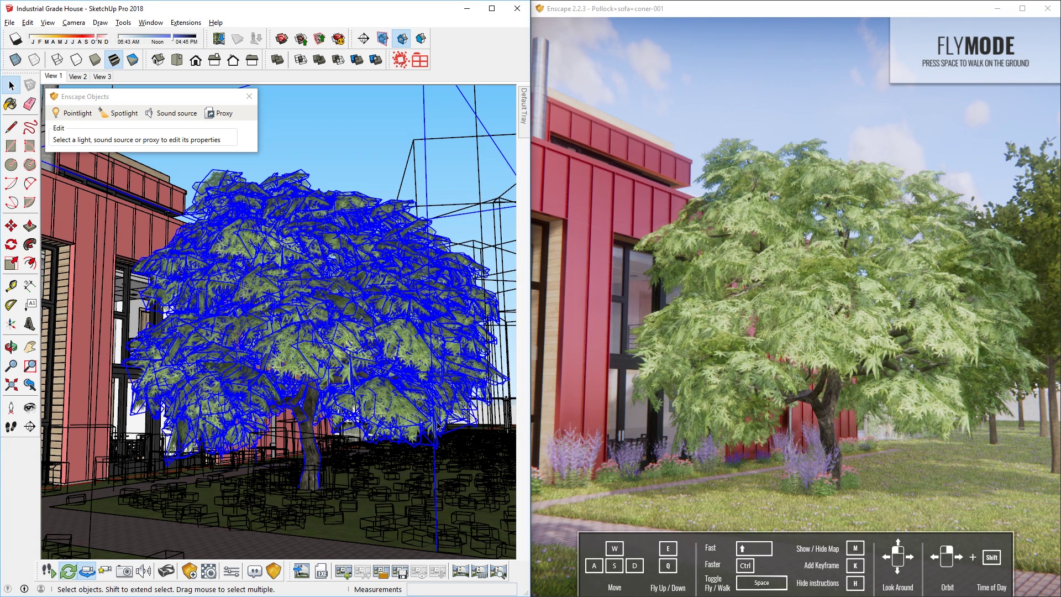
# Step: Save the tree component as an Enscape proxy named Tree and shift it right
pyautogui.rightClick(304, 429)
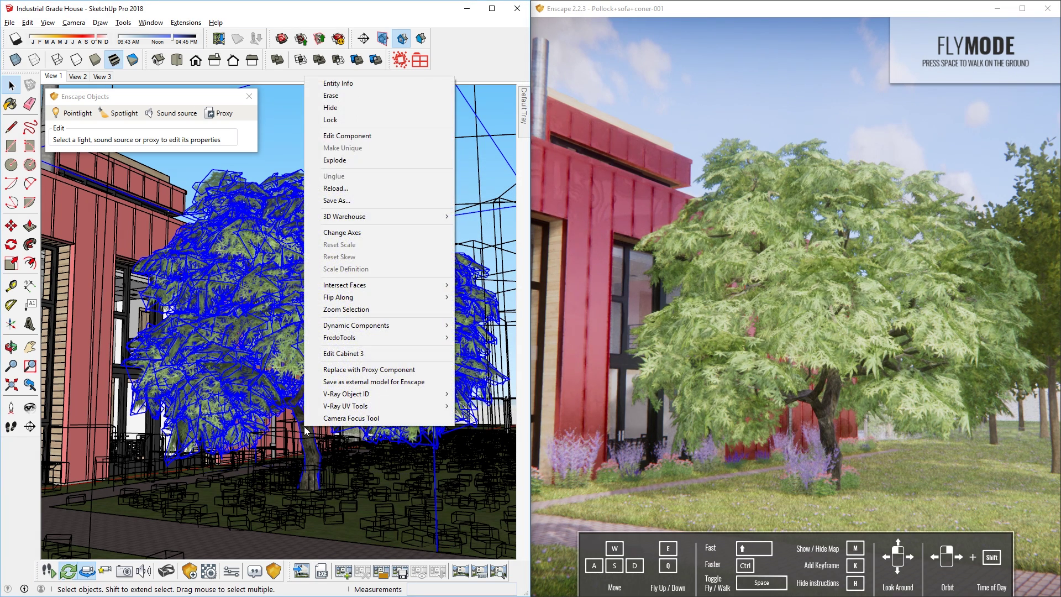
pyautogui.click(371, 383)
pyautogui.write('Tree')
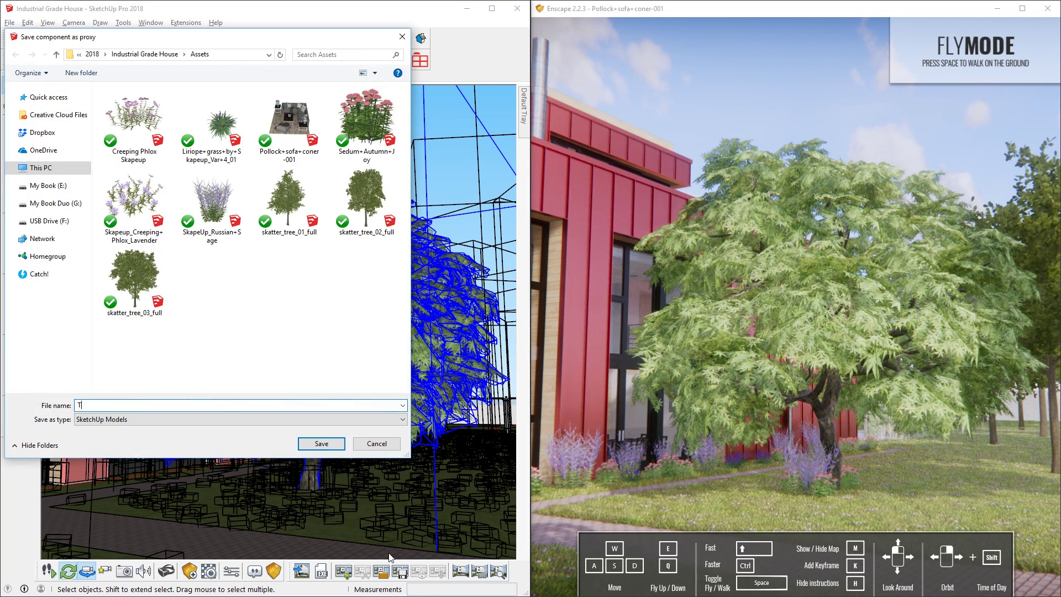
pyautogui.click(322, 444)
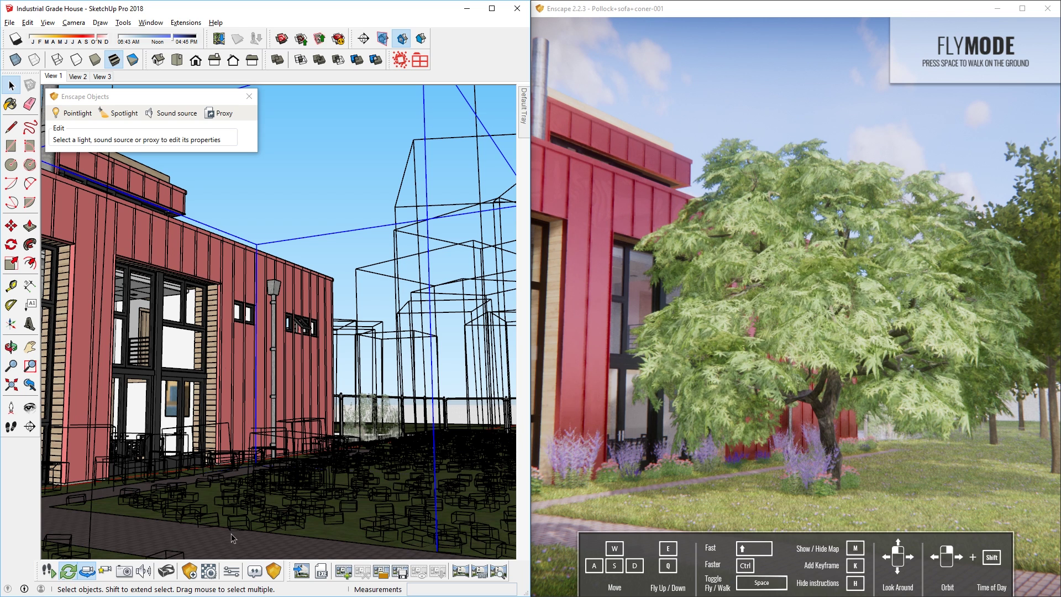
pyautogui.press('m')
pyautogui.click(146, 523)
pyautogui.click(178, 521)
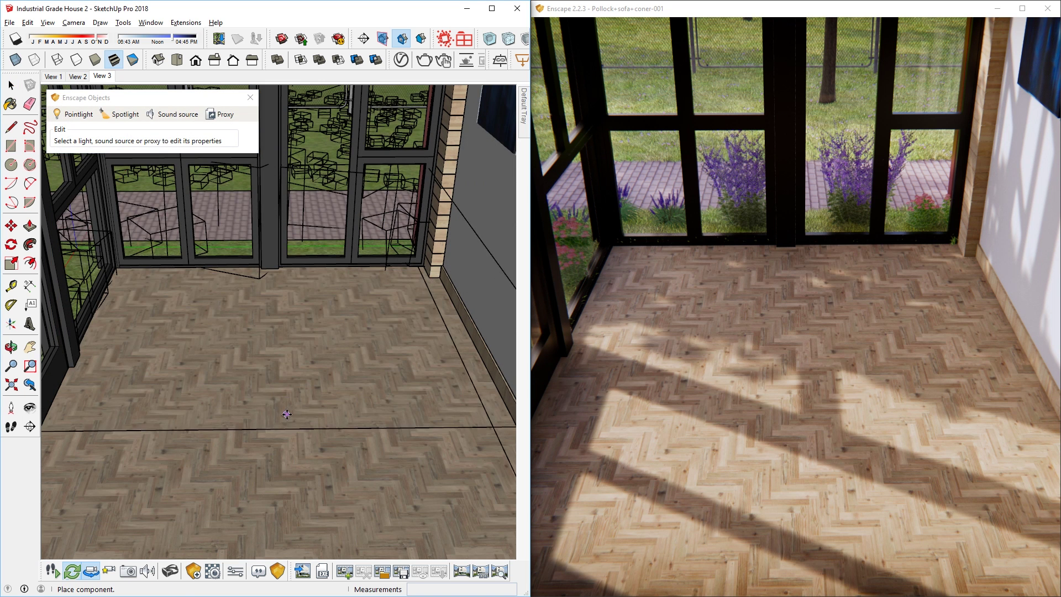
# Step: Place the sofa set proxy on the floor and rotate it 80 degrees
pyautogui.click(261, 402)
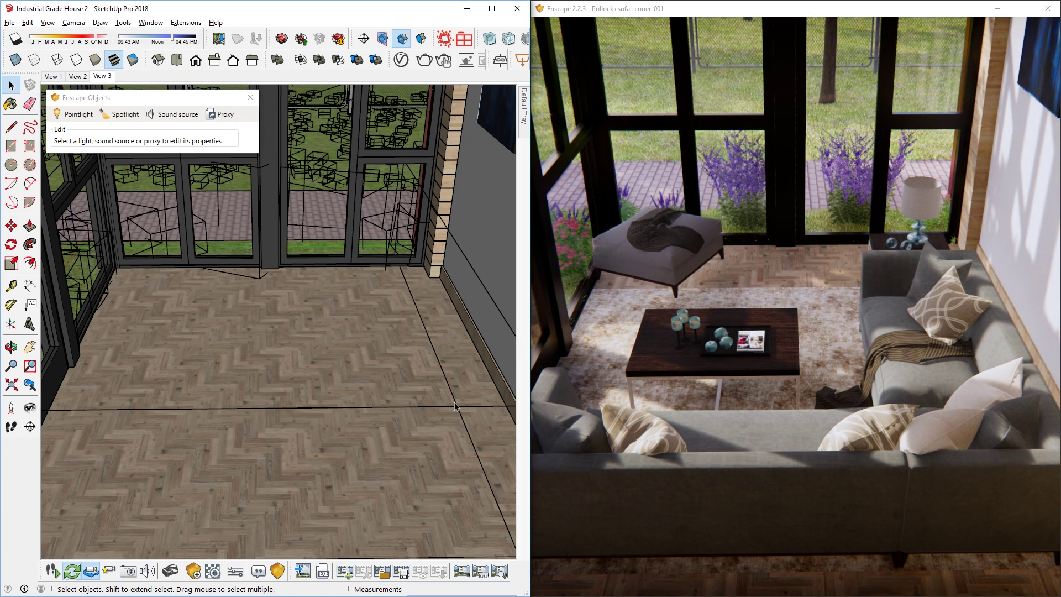
pyautogui.press('m')
pyautogui.press('q')
pyautogui.click(222, 239)
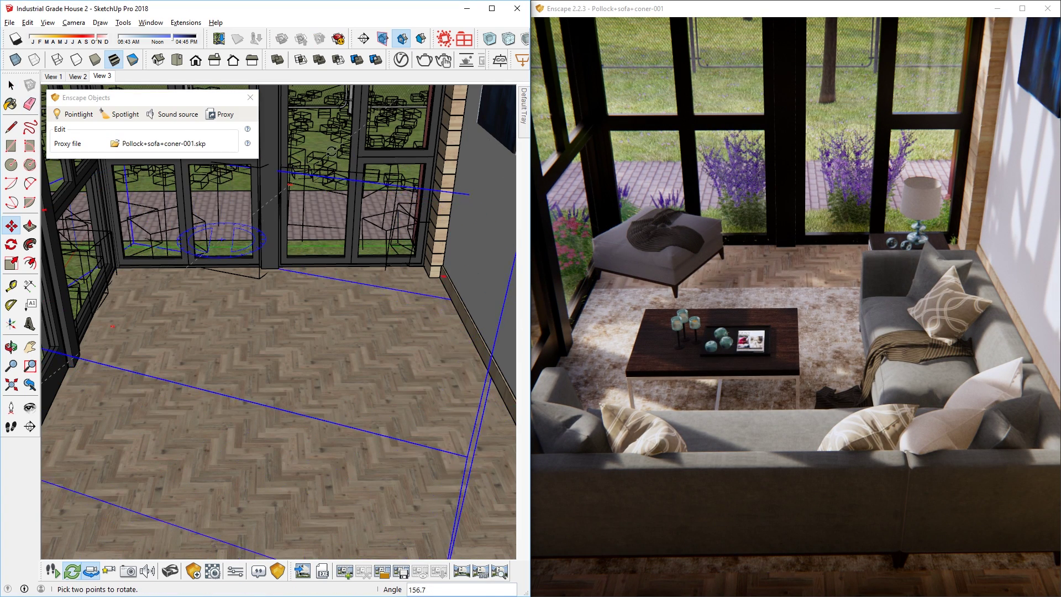
pyautogui.write('180')
pyautogui.press('Return')
# Step: Move the sofa set into the corner of the glass-walled room
pyautogui.press('m')
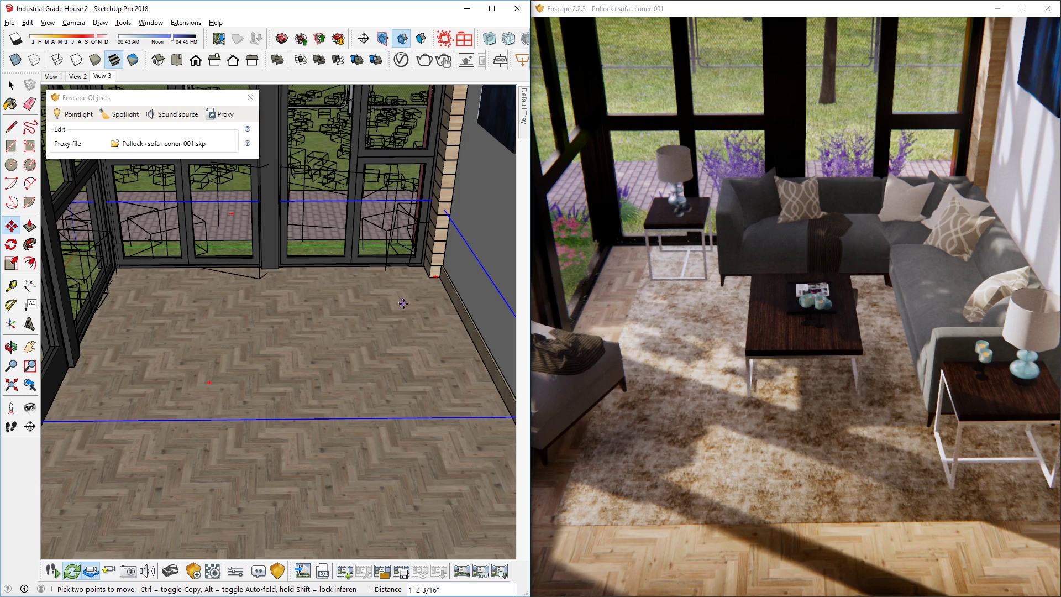
pyautogui.click(398, 276)
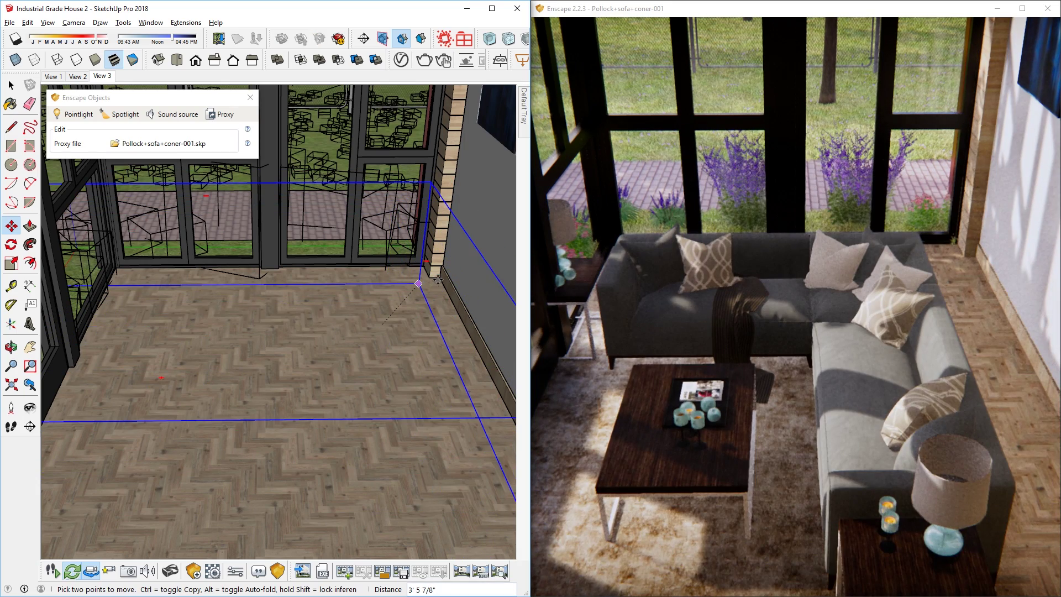
pyautogui.click(419, 284)
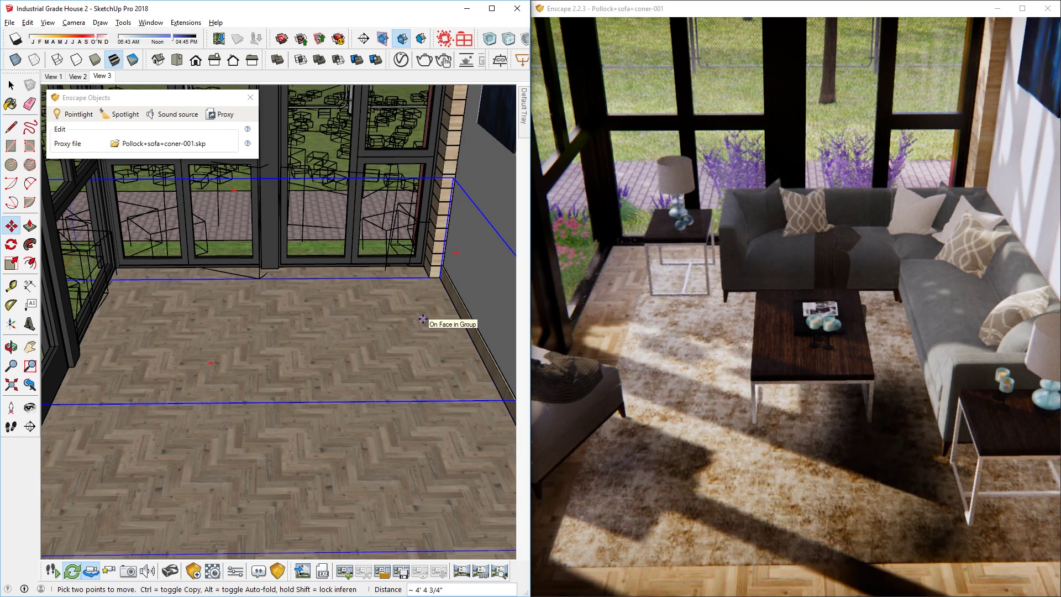
pyautogui.press('space')
pyautogui.click(30, 409)
pyautogui.moveTo(273, 332); pyautogui.dragTo(125, 332)
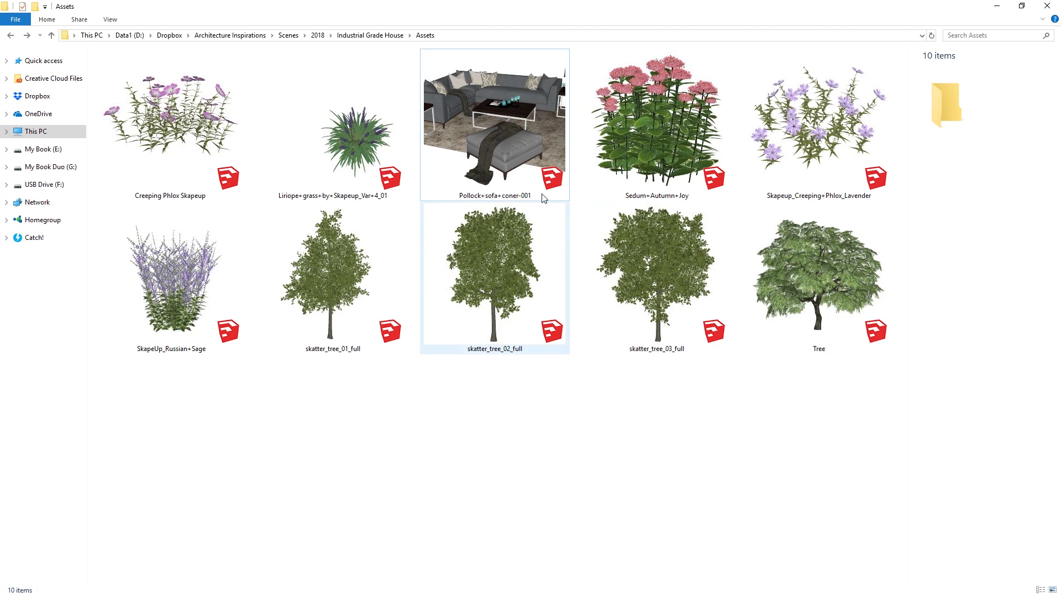
# Step: Open the Pollock sofa set model file from Explorer for editing
pyautogui.click(508, 129)
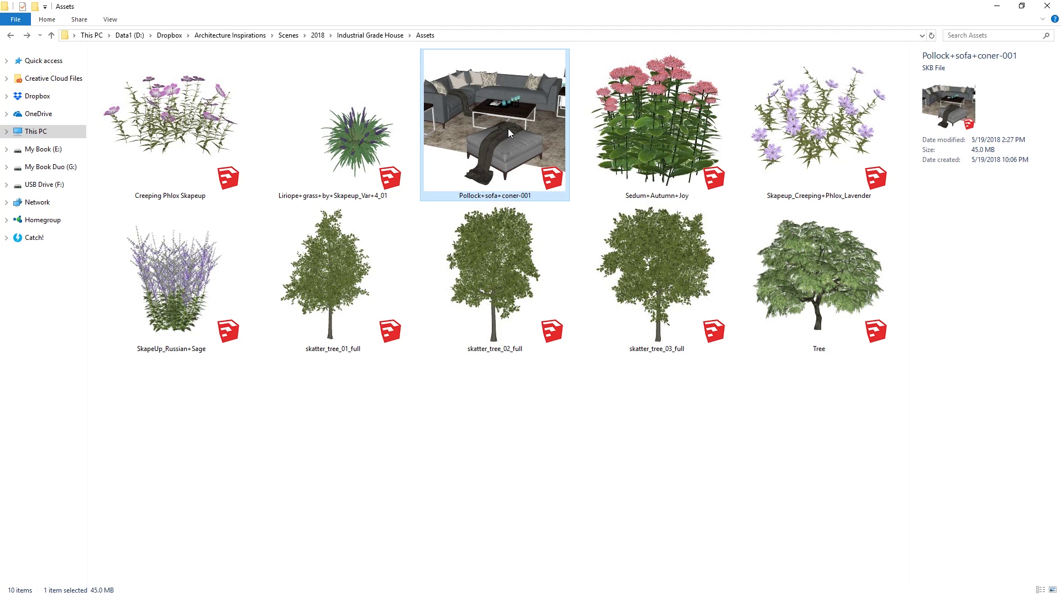
pyautogui.rightClick(488, 106)
pyautogui.click(531, 111)
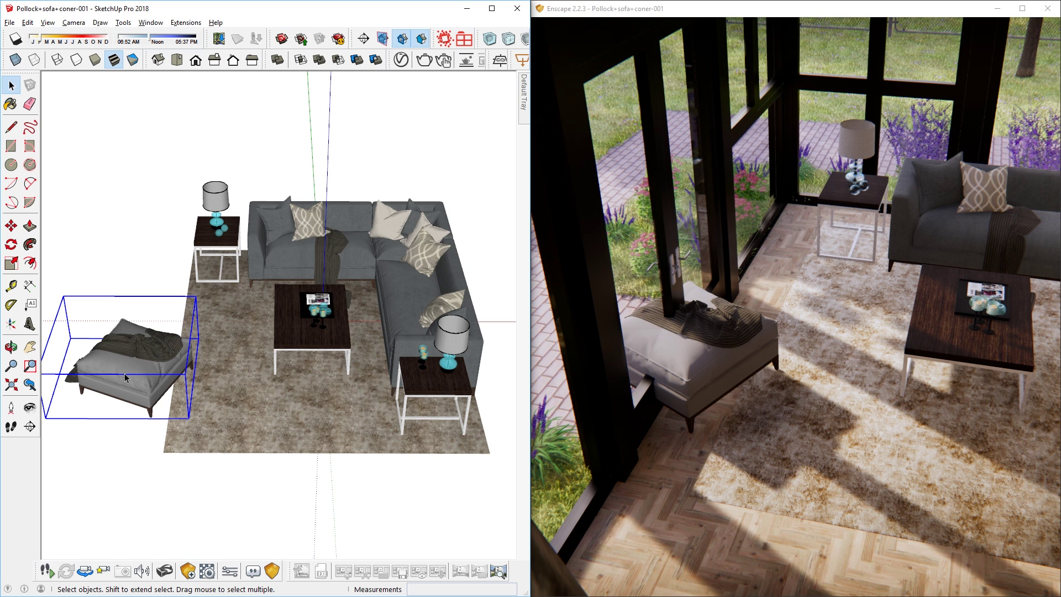
# Step: Move the ottoman in front of the coffee table and save the sofa set file
pyautogui.press('m')
pyautogui.click(191, 391)
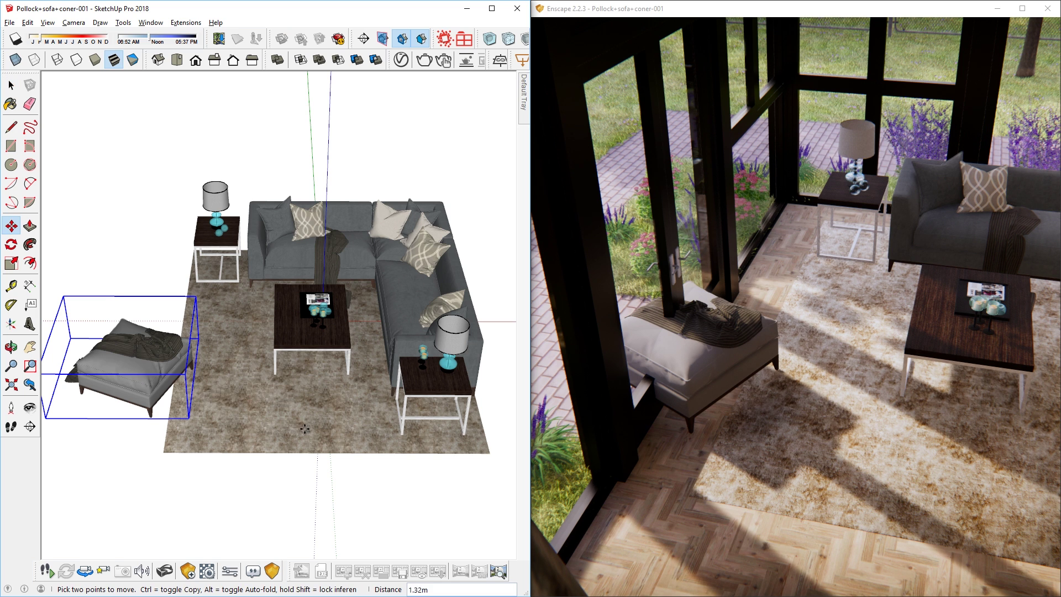
pyautogui.click(328, 430)
pyautogui.press('space')
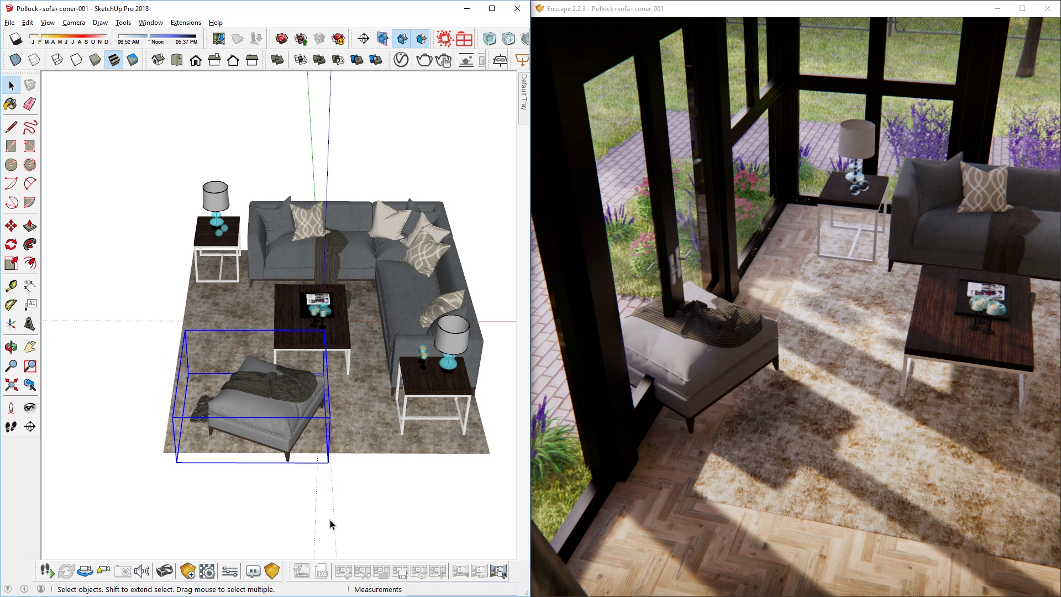
pyautogui.click(10, 22)
pyautogui.click(26, 66)
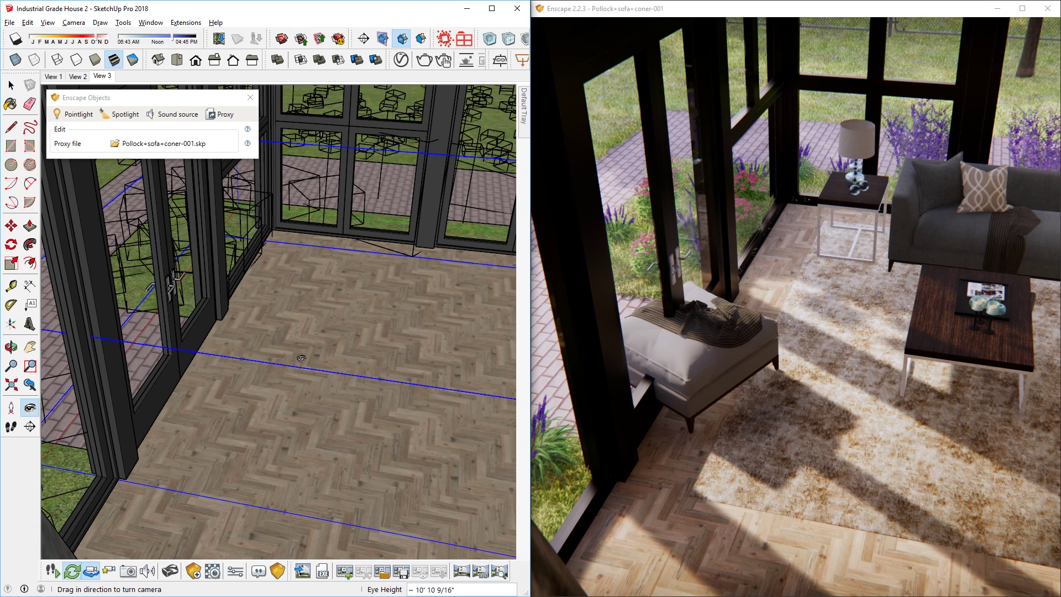
pyautogui.moveTo(301, 358); pyautogui.dragTo(955, 365)
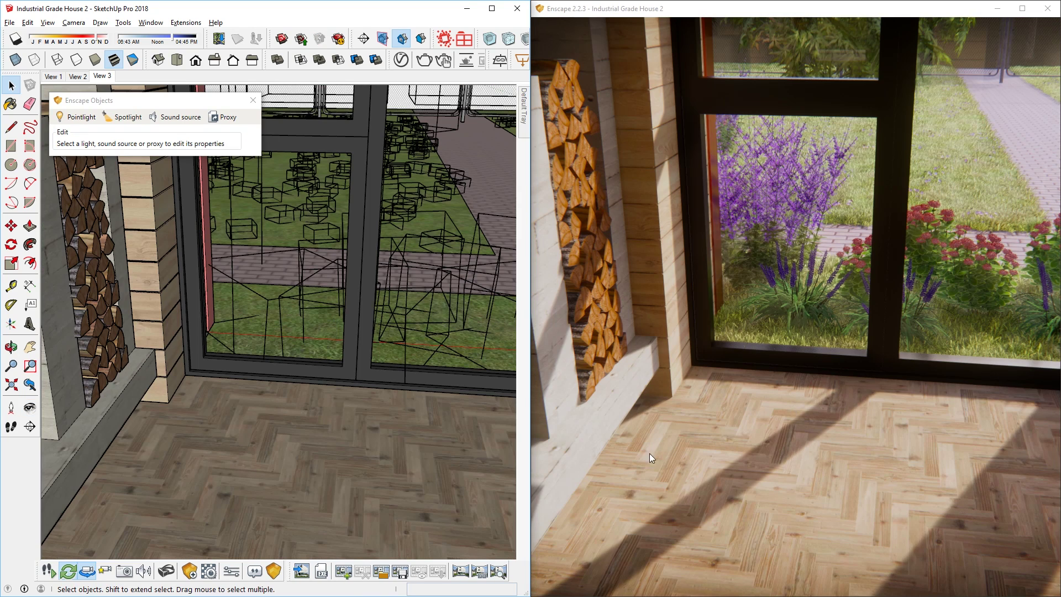
# Step: Load plant 2.skp as an Enscape proxy and place it on the floor
pyautogui.click(230, 118)
pyautogui.click(301, 97)
pyautogui.click(443, 281)
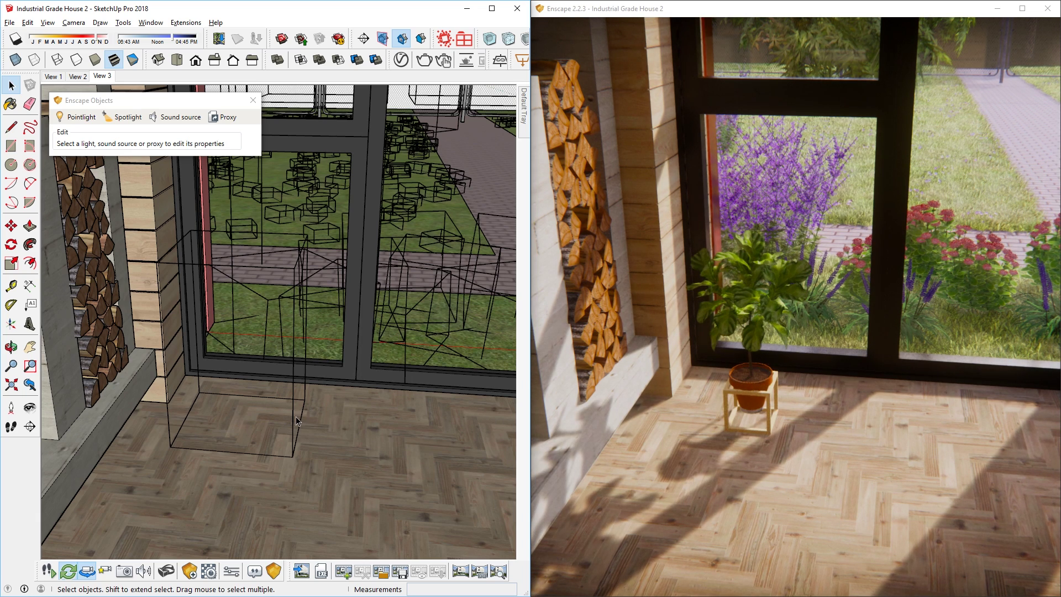
pyautogui.click(296, 422)
# Step: Move the potted plant beside the window and scale it to about 1.27
pyautogui.press('m')
pyautogui.click(287, 427)
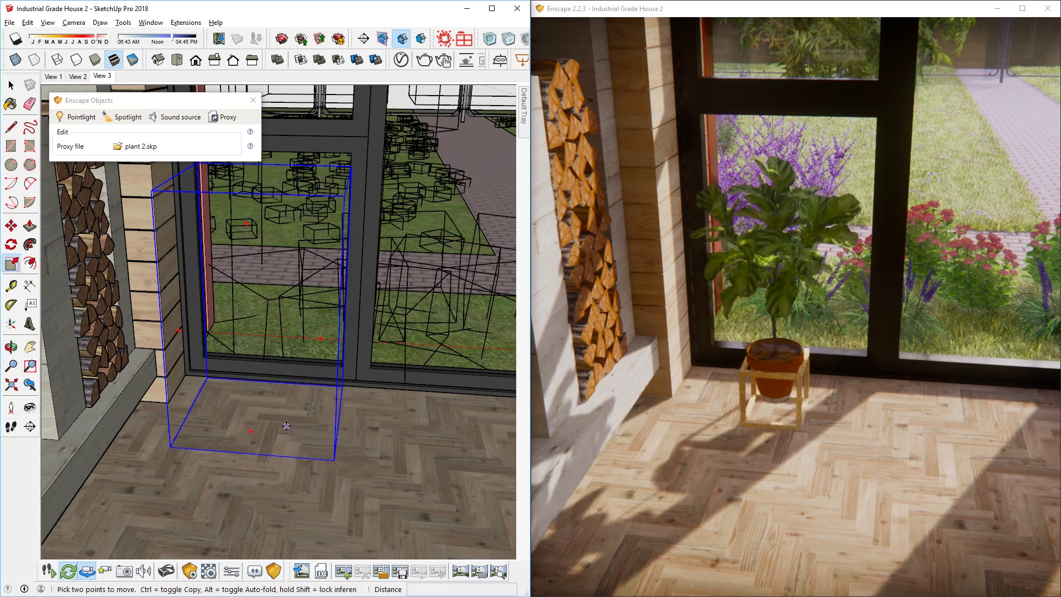
pyautogui.click(249, 448)
pyautogui.press('s')
pyautogui.moveTo(348, 249); pyautogui.dragTo(404, 121)
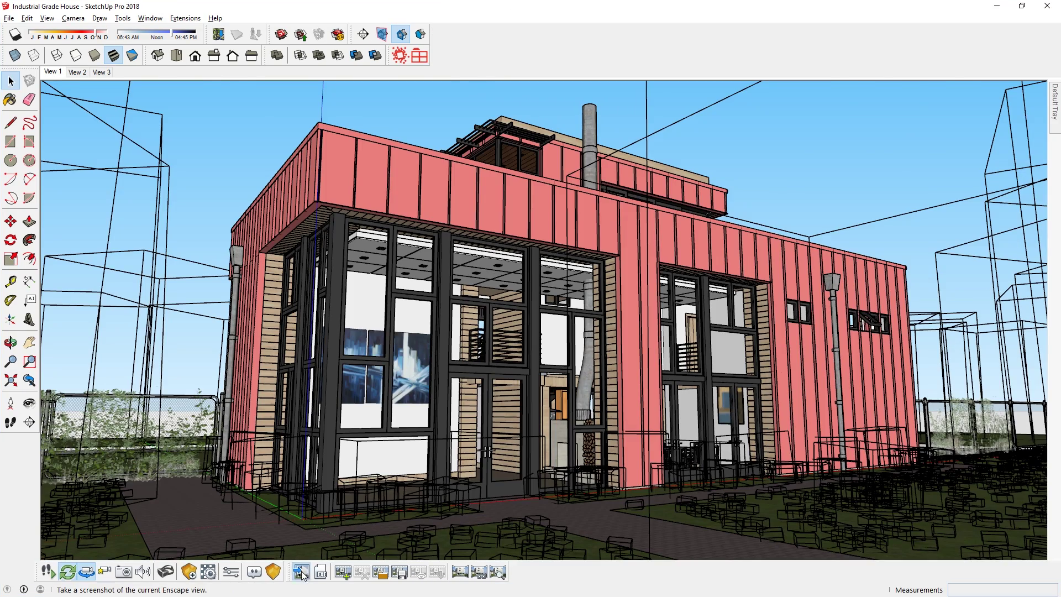
# Step: Export an Enscape screenshot of the red house exterior with its trees and flowers
pyautogui.click(300, 572)
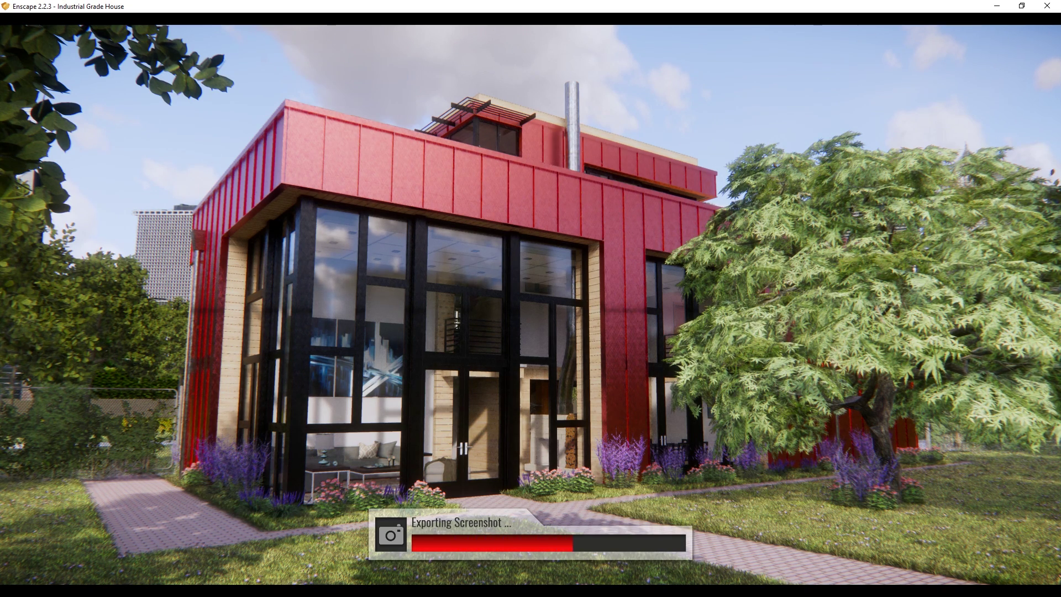